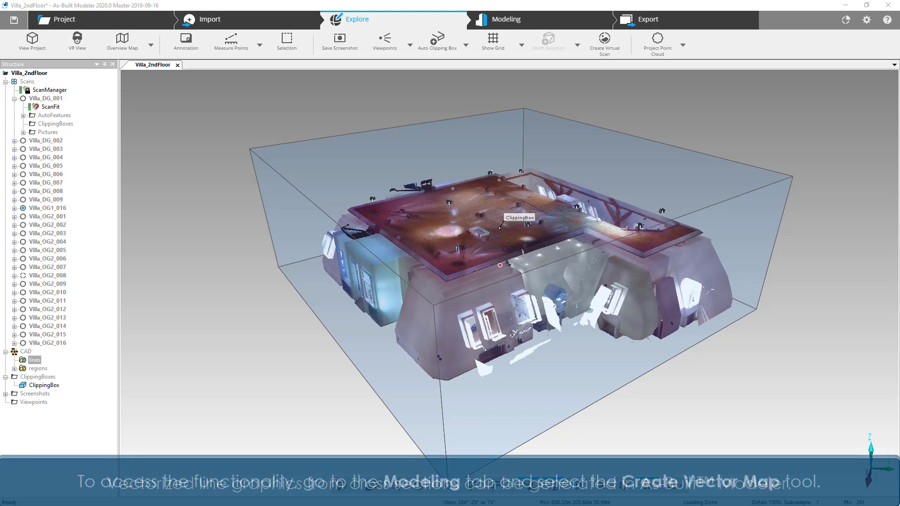
Start Create Vector Map and shrink the ClippingBox to a thin horizontal slice through the walls, excluding the floor
{"action": "left_click", "coordinate": [507, 22]}
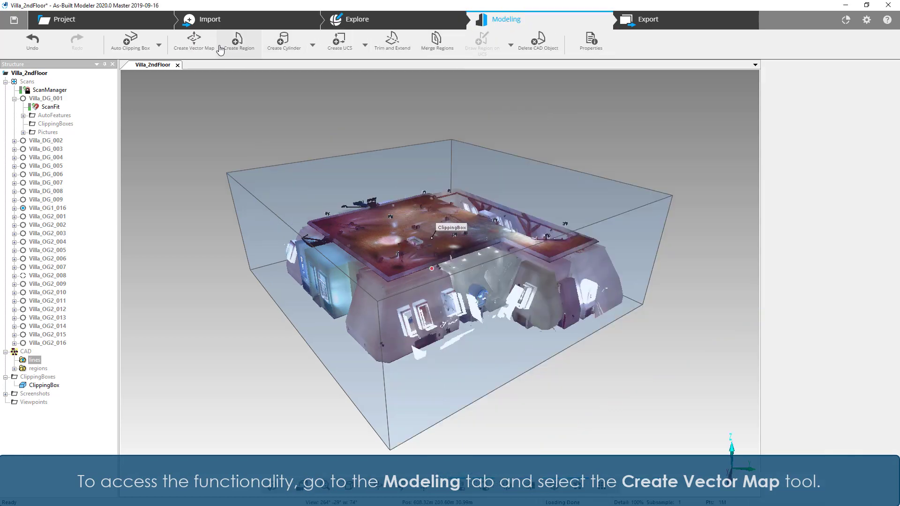
{"action": "left_click", "coordinate": [192, 45]}
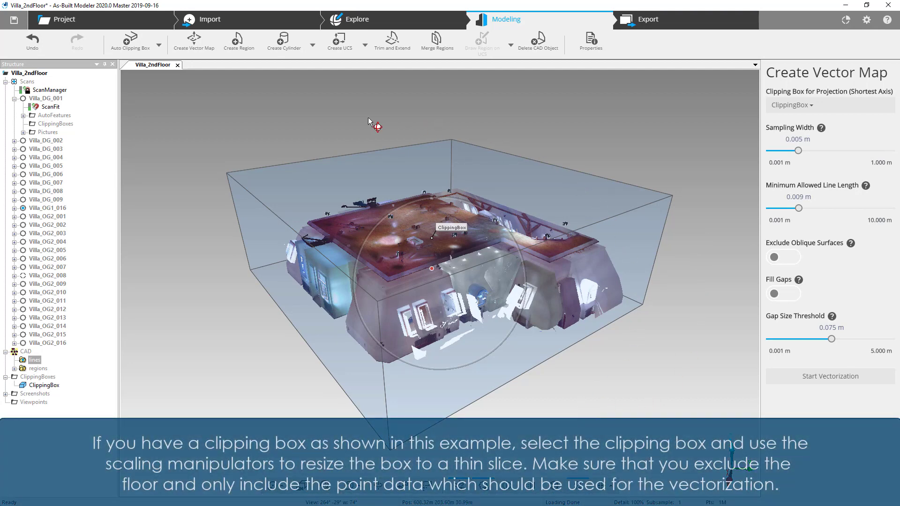
{"action": "left_click", "coordinate": [256, 186]}
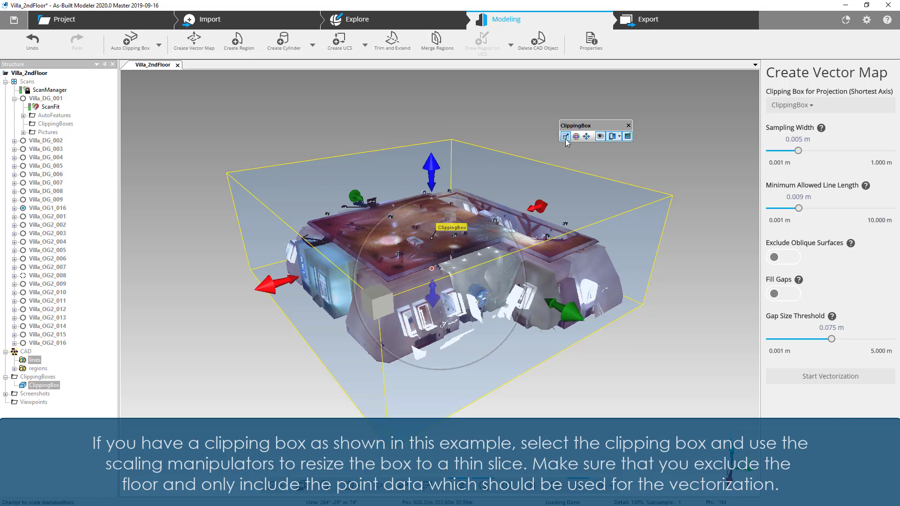
{"action": "left_click_drag", "start_coordinate": [433, 170], "coordinate": [431, 289]}
{"action": "left_click_drag", "start_coordinate": [668, 321], "coordinate": [726, 349]}
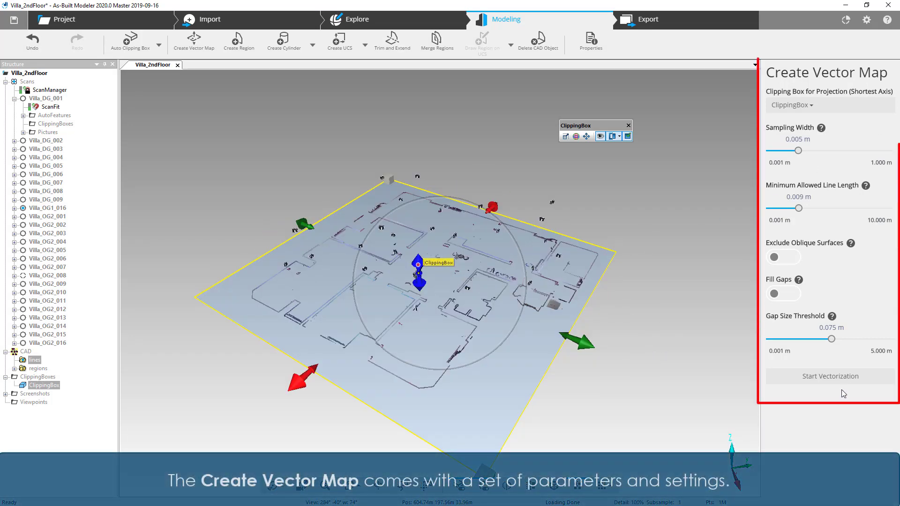
Vectorize the horizontal slice at the 0.005 m sampling width and examine the resulting floor plan lines from above
{"action": "left_click", "coordinate": [843, 383]}
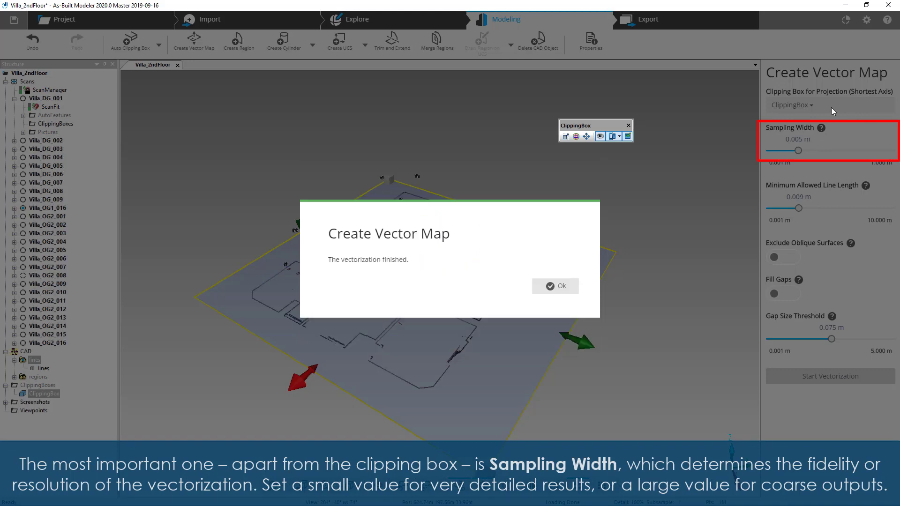
{"action": "left_click", "coordinate": [555, 286]}
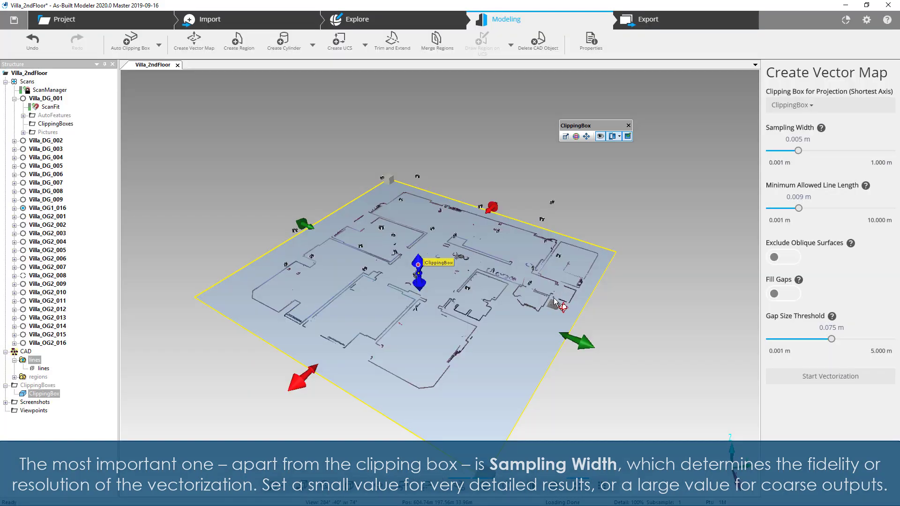
{"action": "middle_click_drag", "start_coordinate": [440, 353], "coordinate": [494, 335]}
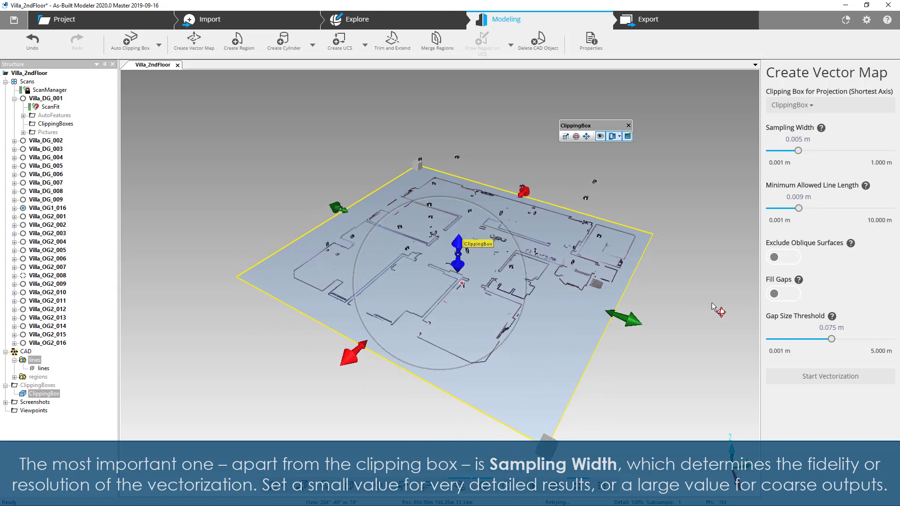
{"action": "left_click_drag", "start_coordinate": [712, 305], "coordinate": [725, 356]}
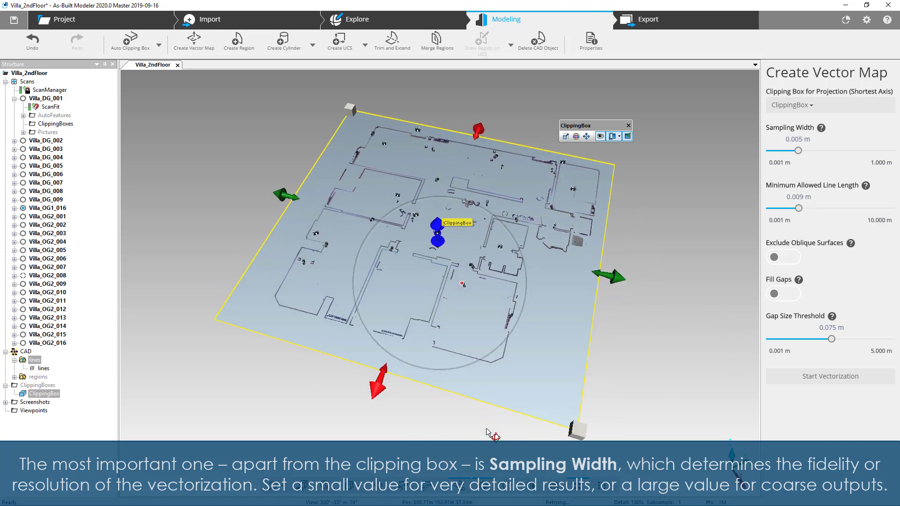
{"action": "left_click_drag", "start_coordinate": [486, 431], "coordinate": [522, 468]}
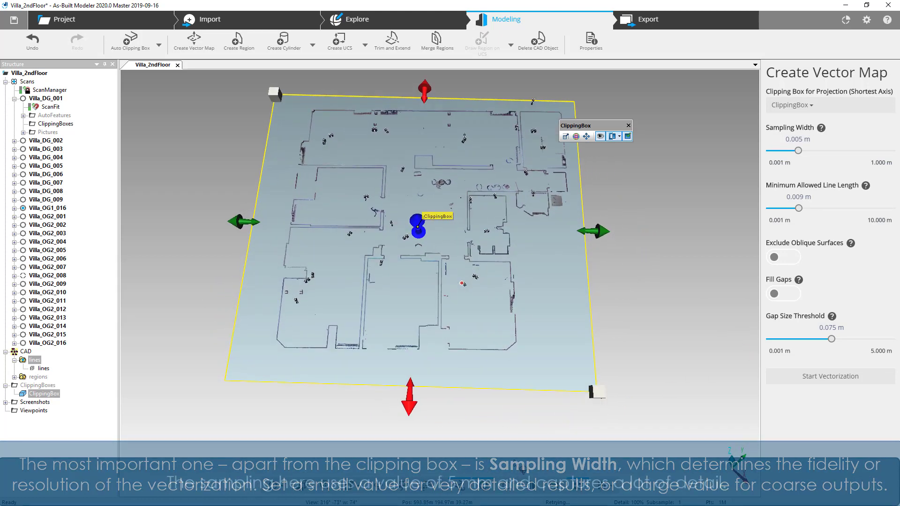
{"action": "middle_click_drag", "start_coordinate": [621, 302], "coordinate": [651, 334]}
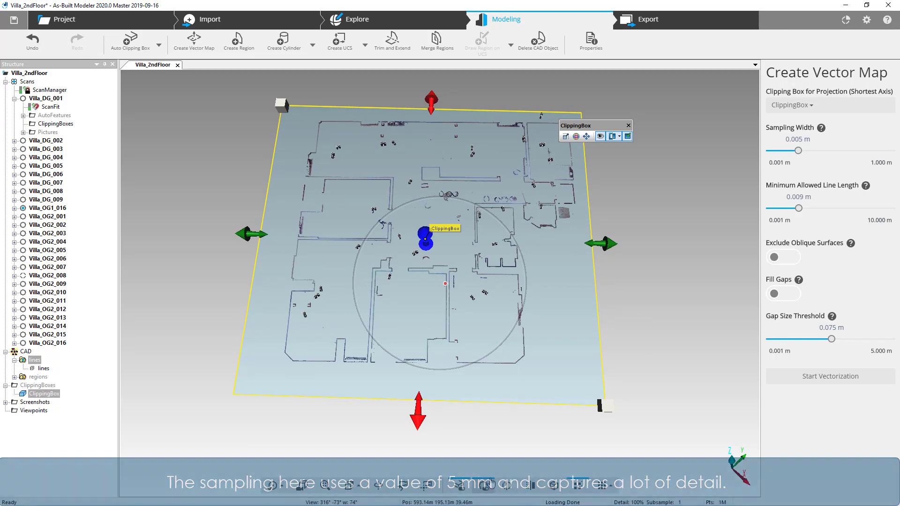
{"action": "left_click_drag", "start_coordinate": [489, 389], "coordinate": [489, 423]}
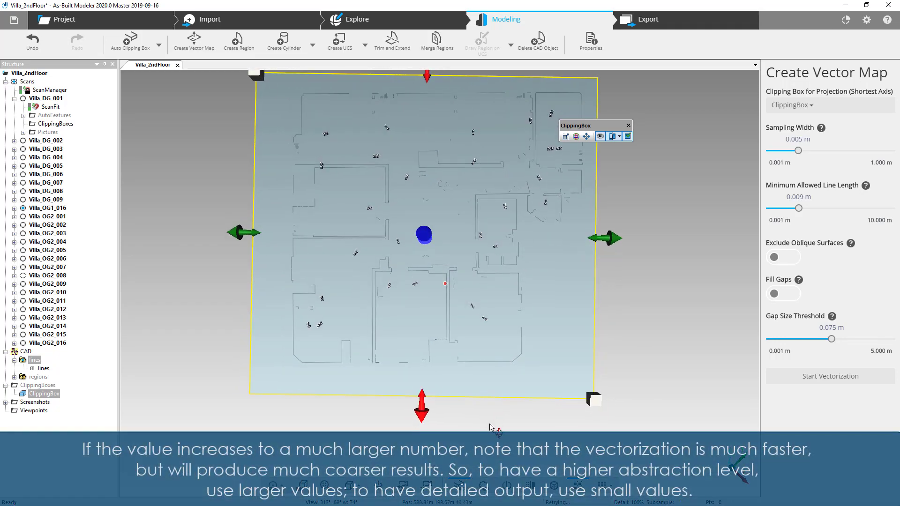
{"action": "scroll", "coordinate": [494, 339], "scroll_direction": "up", "scroll_amount": 2}
{"action": "scroll", "coordinate": [495, 340], "scroll_direction": "up", "scroll_amount": 1}
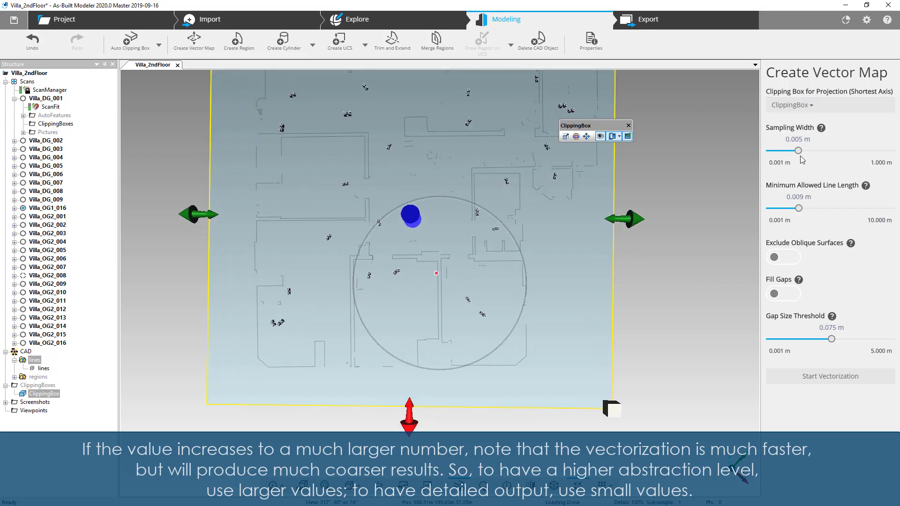
Set the sampling width to 0.052 m and vectorize the same horizontal slice again for a coarser result
{"action": "left_click_drag", "start_coordinate": [798, 151], "coordinate": [839, 151]}
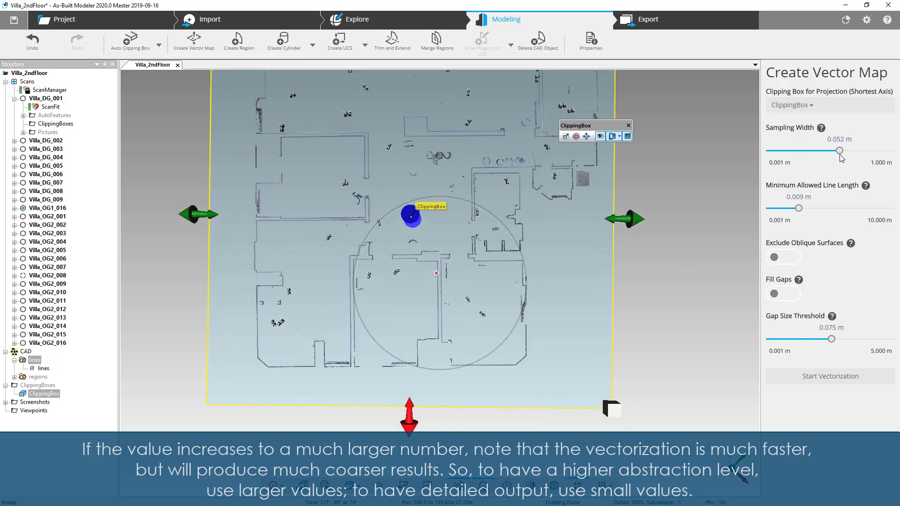
{"action": "left_click", "coordinate": [863, 384]}
{"action": "left_click", "coordinate": [555, 287]}
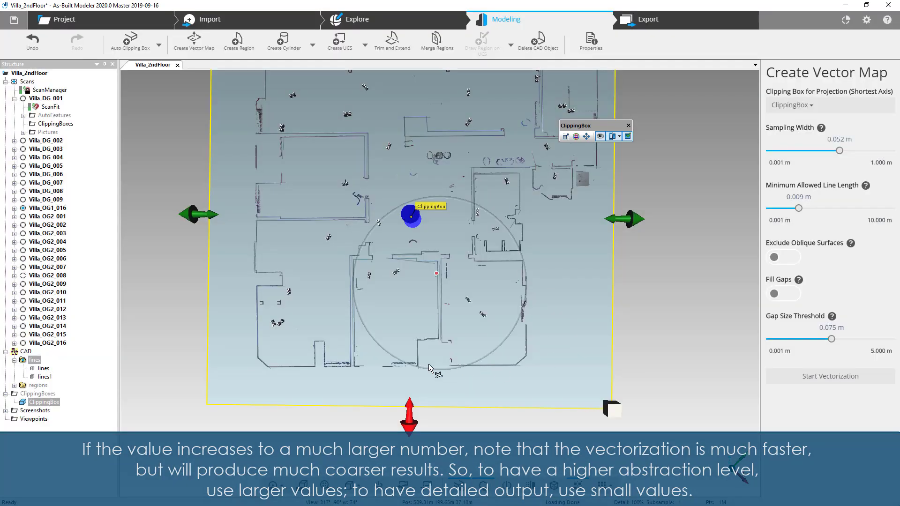
Set the sampling width back to 0.005 m and delete the coarse lines1 vector map
{"action": "left_click_drag", "start_coordinate": [840, 151], "coordinate": [798, 150]}
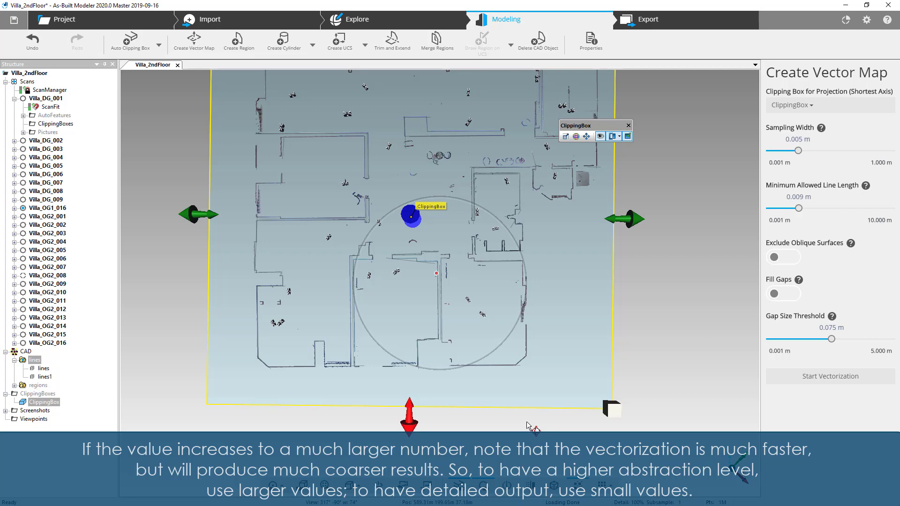
{"action": "right_click", "coordinate": [36, 378]}
{"action": "left_click", "coordinate": [52, 398]}
{"action": "left_click", "coordinate": [468, 291]}
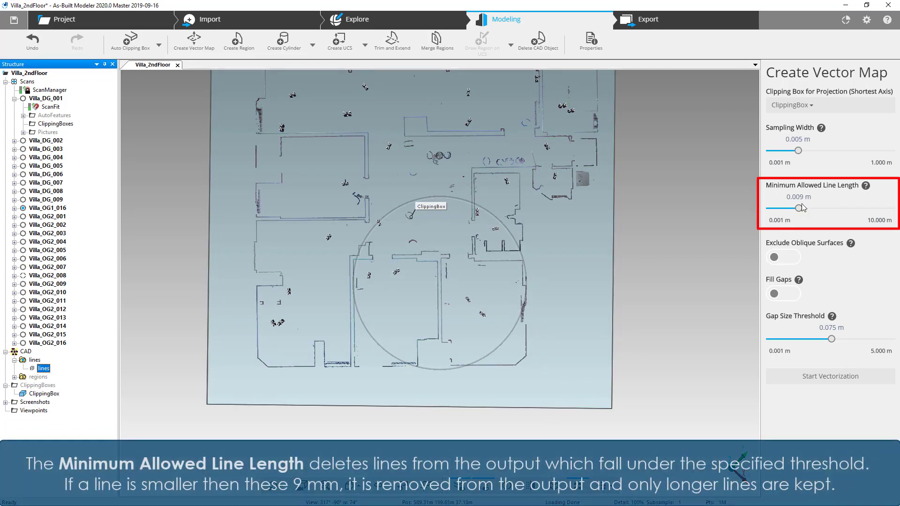
{"action": "left_click", "coordinate": [565, 442]}
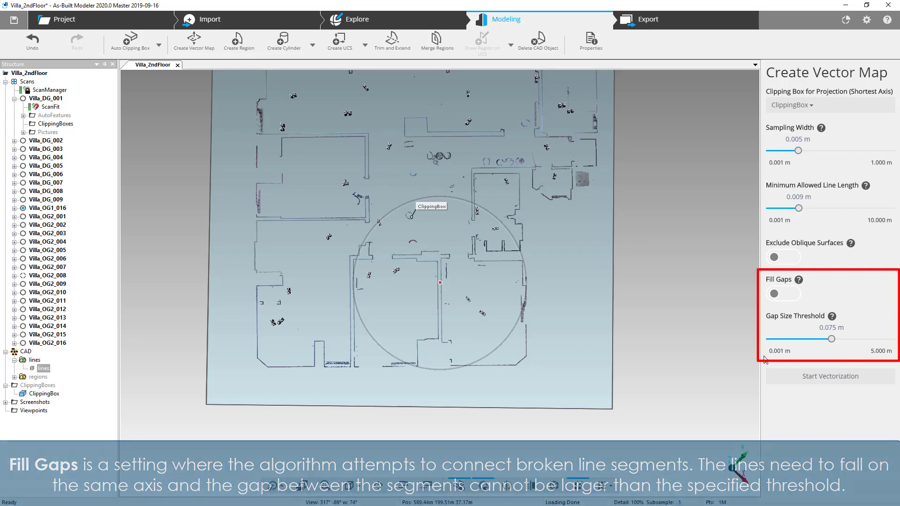
Resize the ClippingBox from the horizontal slice into a thin upright slice cutting vertically through the building
{"action": "left_click_drag", "start_coordinate": [558, 460], "coordinate": [590, 301]}
{"action": "left_click", "coordinate": [591, 302]}
{"action": "left_click_drag", "start_coordinate": [398, 245], "coordinate": [394, 159]}
{"action": "left_click_drag", "start_coordinate": [399, 281], "coordinate": [398, 308]}
{"action": "left_click_drag", "start_coordinate": [444, 331], "coordinate": [521, 437]}
Generate vector lines from the vertical slice and deselect the clipping box to inspect the section and floor plan lines
{"action": "left_click", "coordinate": [839, 377]}
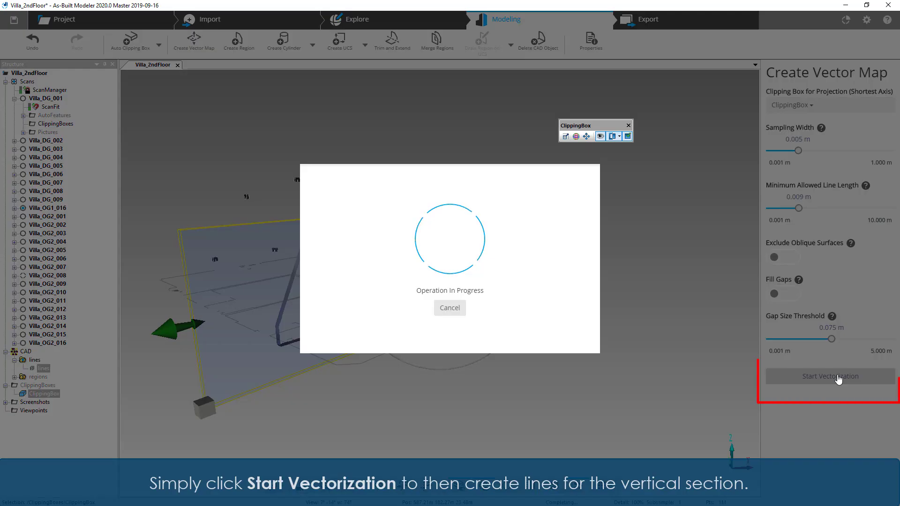
{"action": "left_click", "coordinate": [558, 286]}
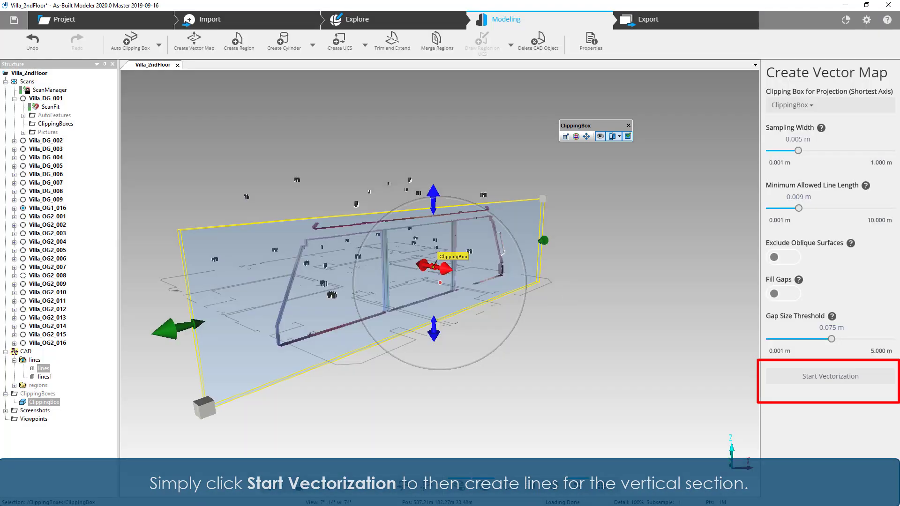
{"action": "left_click", "coordinate": [483, 488]}
{"action": "left_click_drag", "start_coordinate": [539, 384], "coordinate": [569, 429]}
{"action": "middle_click_drag", "start_coordinate": [569, 429], "coordinate": [585, 331]}
{"action": "left_click", "coordinate": [598, 424]}
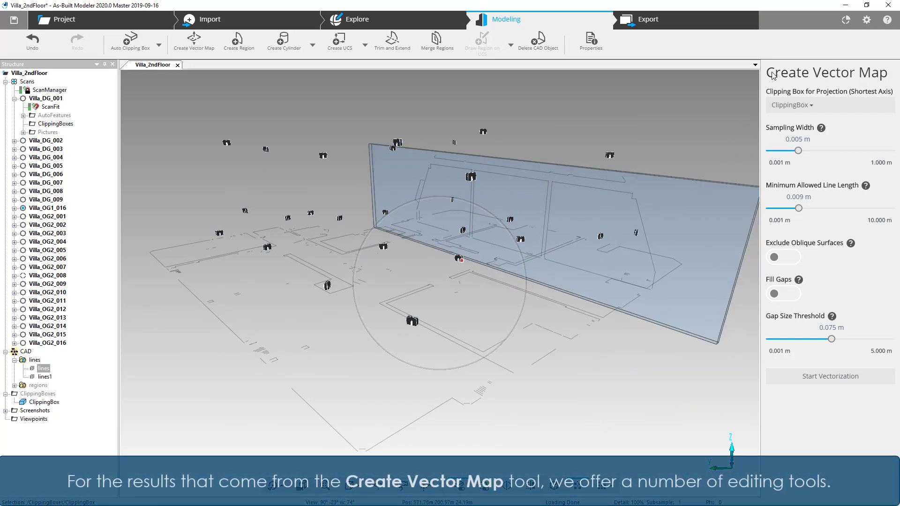
{"action": "scroll", "coordinate": [500, 376], "scroll_direction": "up", "scroll_amount": 1}
{"action": "scroll", "coordinate": [499, 377], "scroll_direction": "up", "scroll_amount": 1}
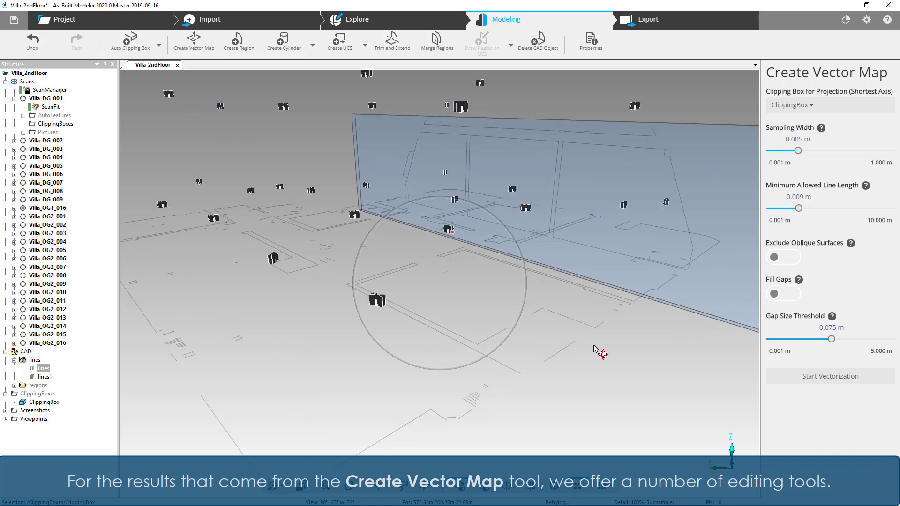
{"action": "left_click", "coordinate": [514, 49]}
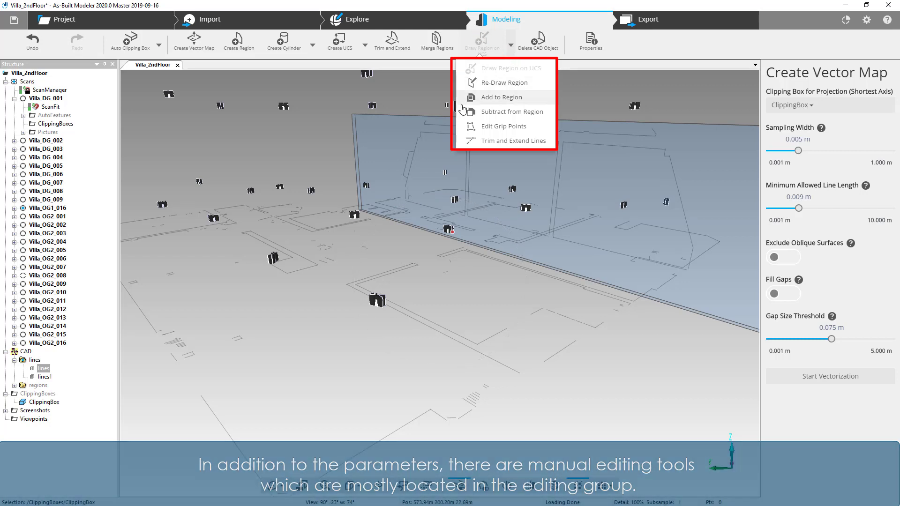
{"action": "left_click", "coordinate": [639, 47]}
{"action": "left_click", "coordinate": [542, 49]}
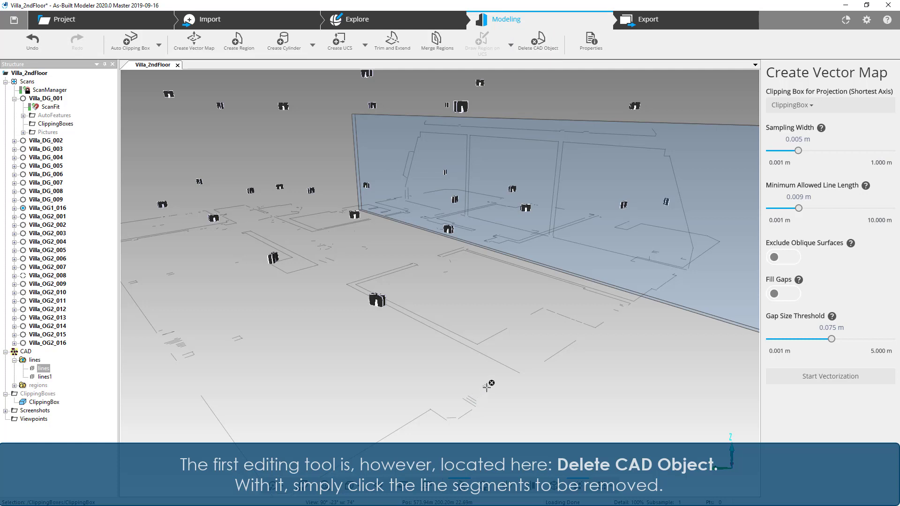
Shorten the long wall line in the foreground of the floor plan with Edit Grip Points
{"action": "left_click", "coordinate": [510, 47]}
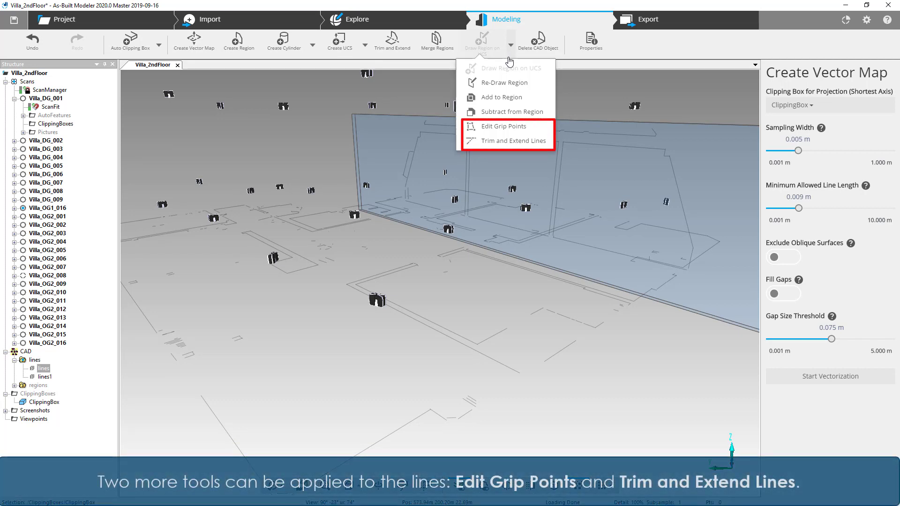
{"action": "left_click", "coordinate": [504, 126]}
{"action": "left_click", "coordinate": [513, 369]}
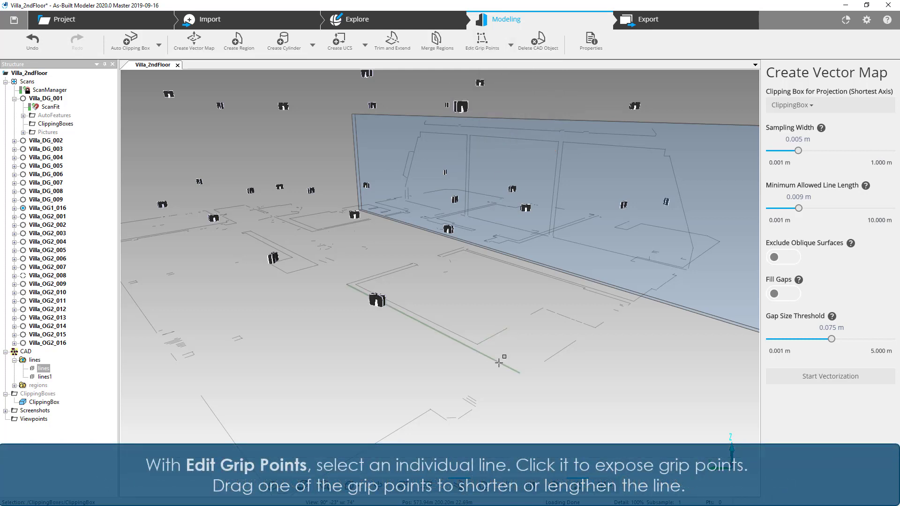
{"action": "left_click_drag", "start_coordinate": [443, 332], "coordinate": [422, 326]}
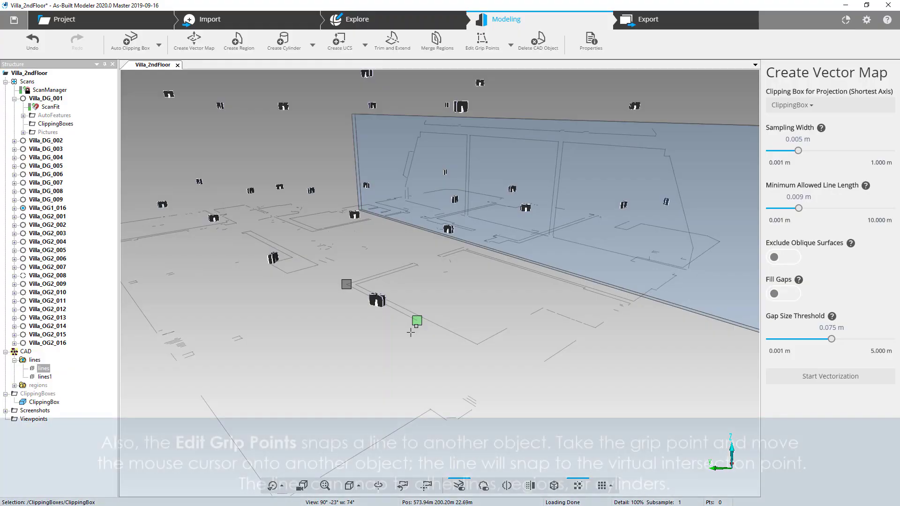
Snap the long line's end grip to its virtual intersection with the short neighbouring line and pull it back to leave a gap
{"action": "mouse_move", "coordinate": [419, 331]}
{"action": "left_mouse_down"}
{"action": "mouse_move", "coordinate": [490, 368]}
{"action": "mouse_move", "coordinate": [441, 348]}
{"action": "mouse_move", "coordinate": [555, 356]}
{"action": "left_mouse_up"}
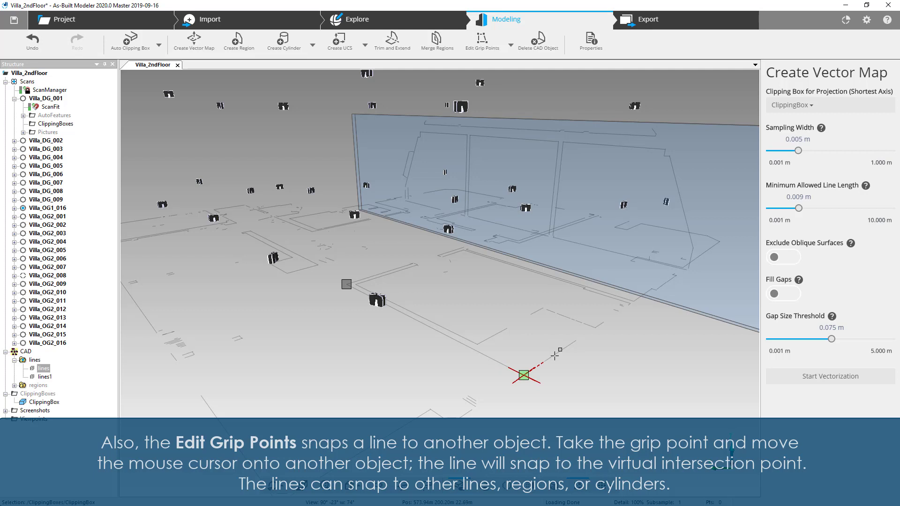
{"action": "left_click_drag", "start_coordinate": [554, 356], "coordinate": [478, 362]}
{"action": "key", "text": "Escape"}
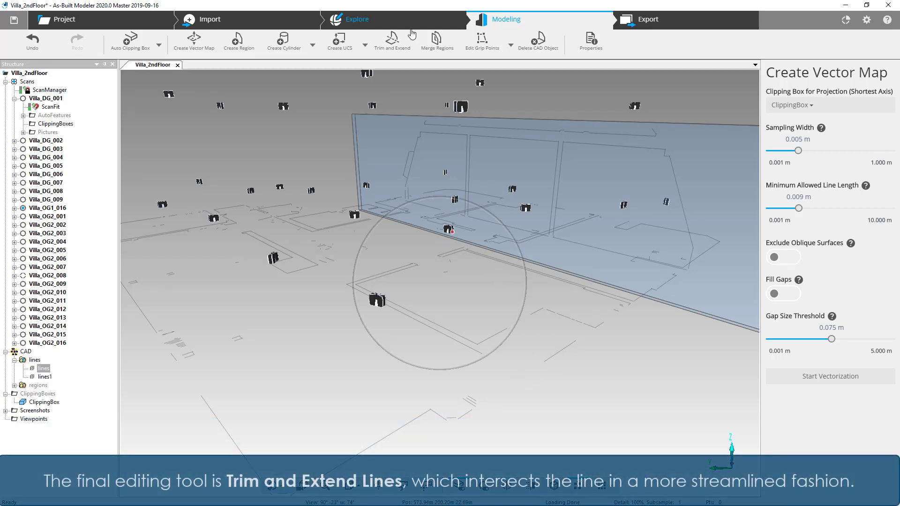
Join the long wall line and the short neighbouring line into a closed corner with Trim and Extend Lines
{"action": "left_click", "coordinate": [511, 46]}
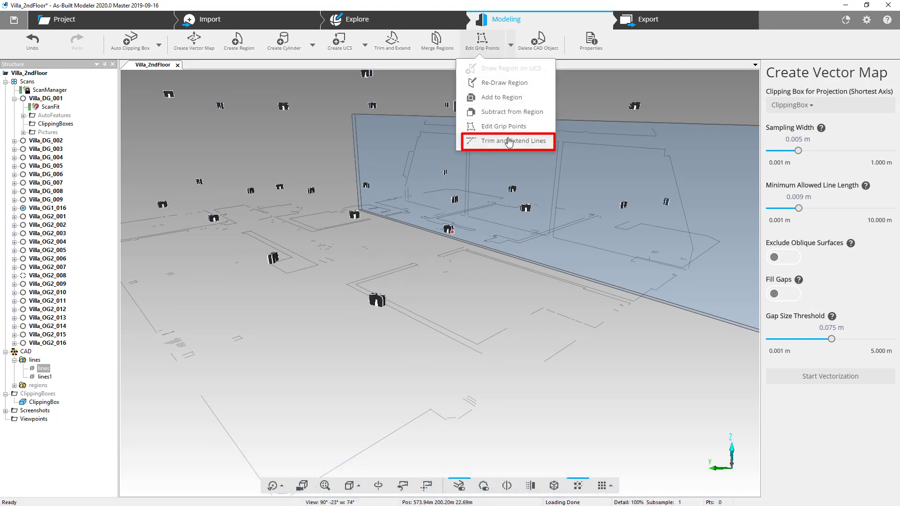
{"action": "left_click", "coordinate": [509, 141]}
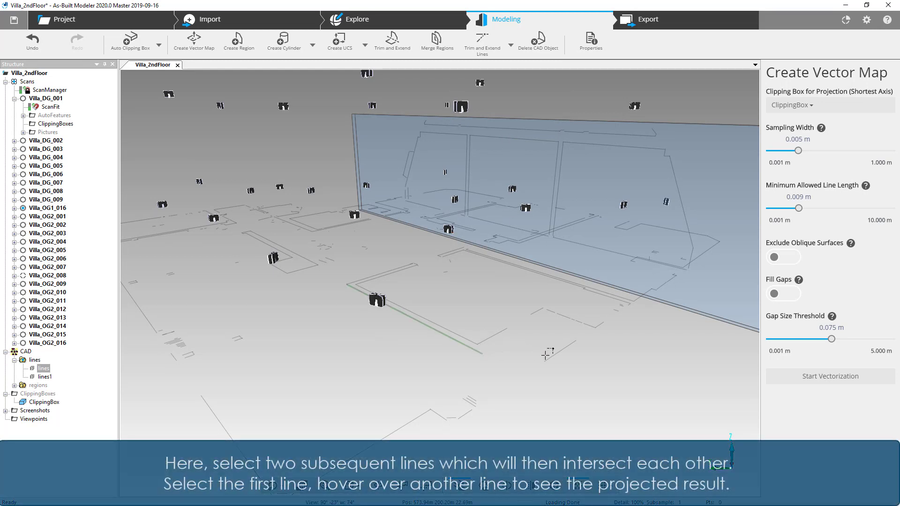
{"action": "mouse_move", "coordinate": [551, 357]}
{"action": "left_click", "coordinate": [556, 353]}
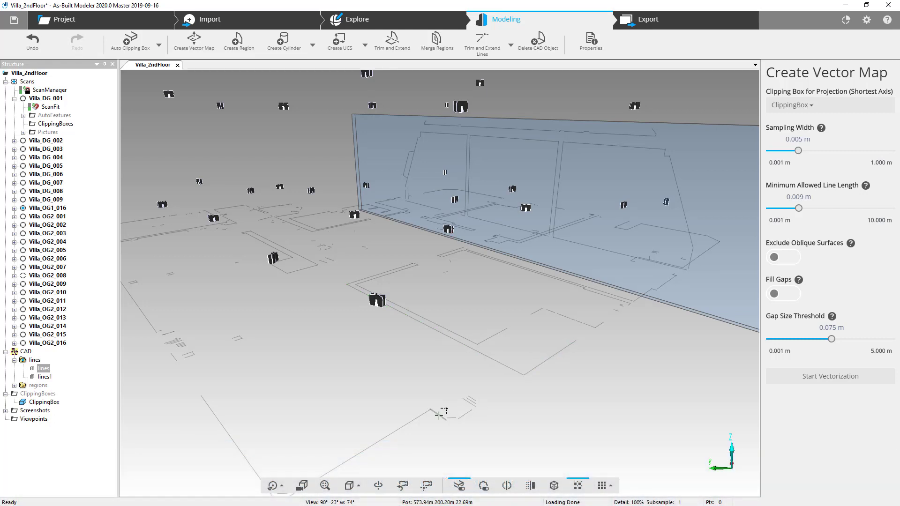
Intersect the short wall line with its angled neighbour at the T-intersection, keeping the longer segment of the angled line
{"action": "left_click", "coordinate": [428, 413]}
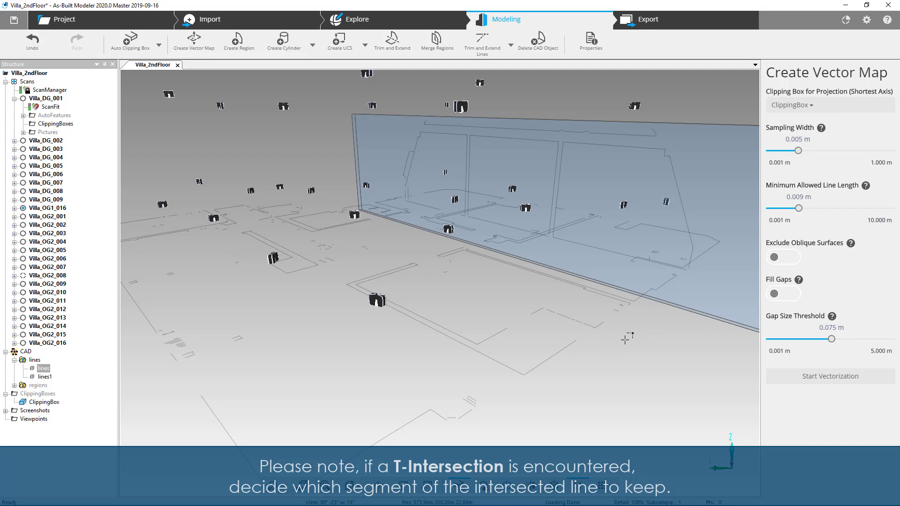
{"action": "left_click", "coordinate": [522, 380]}
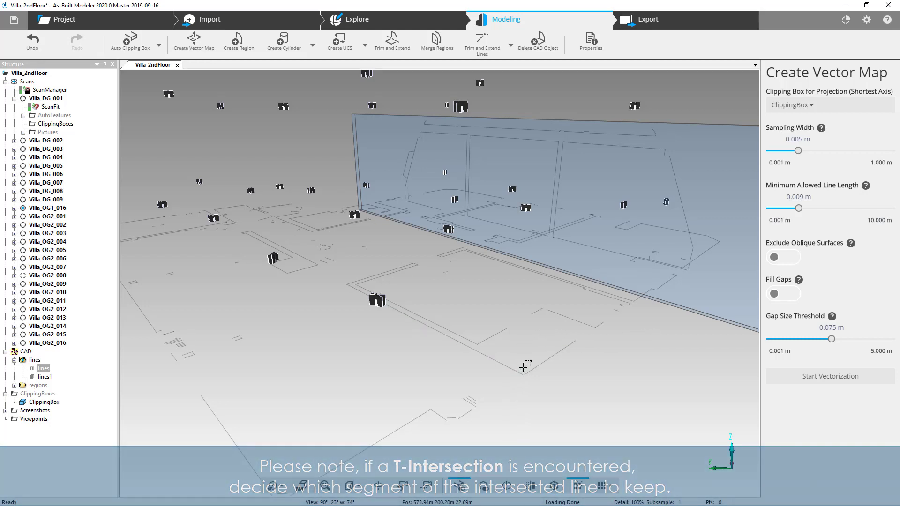
{"action": "scroll", "coordinate": [478, 411], "scroll_direction": "up", "scroll_amount": 3}
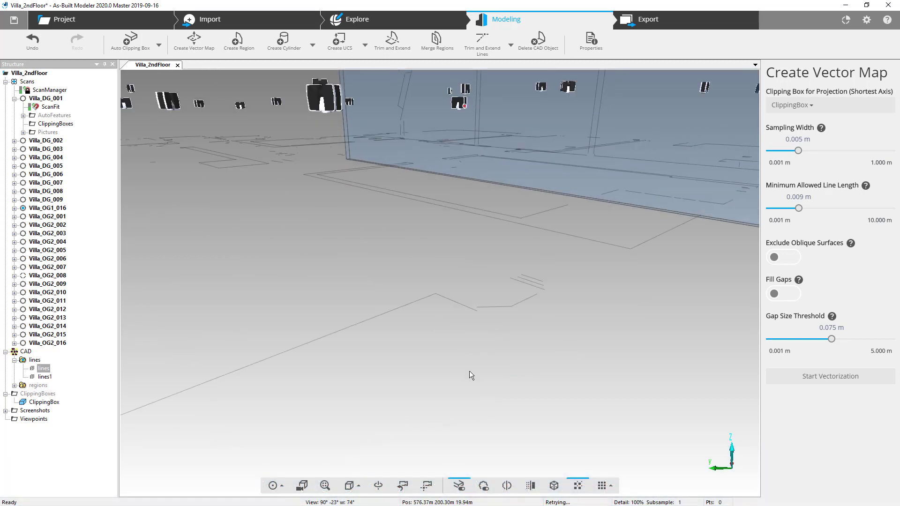
{"action": "left_click", "coordinate": [488, 307]}
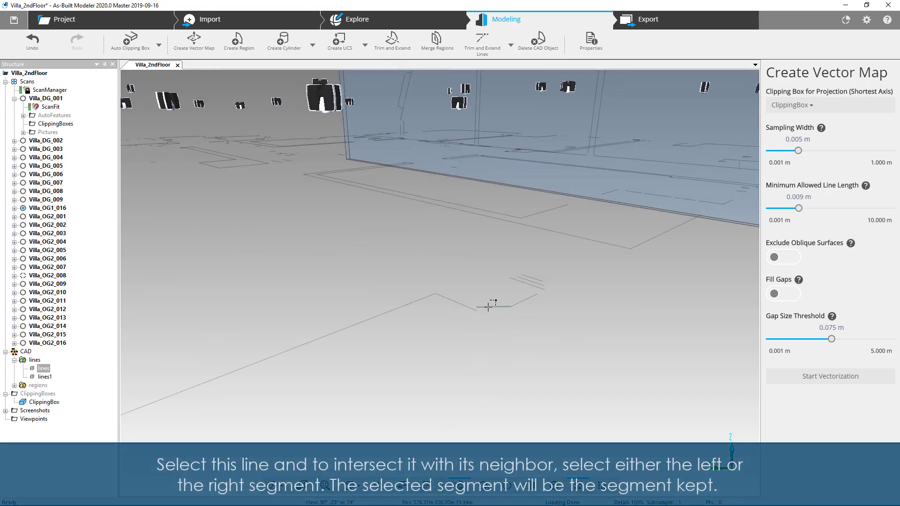
{"action": "left_click", "coordinate": [462, 305]}
{"action": "left_click", "coordinate": [451, 301]}
{"action": "left_click", "coordinate": [464, 303]}
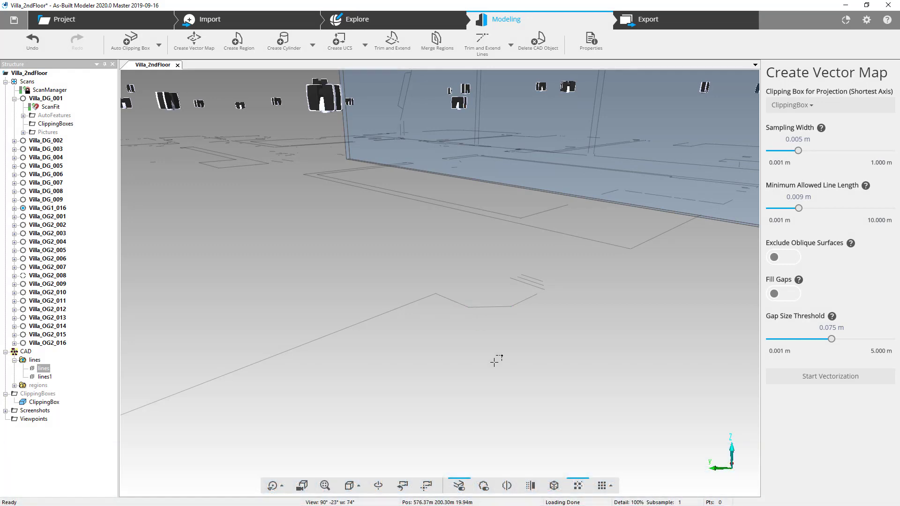
{"action": "left_click_drag", "start_coordinate": [494, 360], "coordinate": [459, 361]}
{"action": "scroll", "coordinate": [459, 360], "scroll_direction": "down", "scroll_amount": 5}
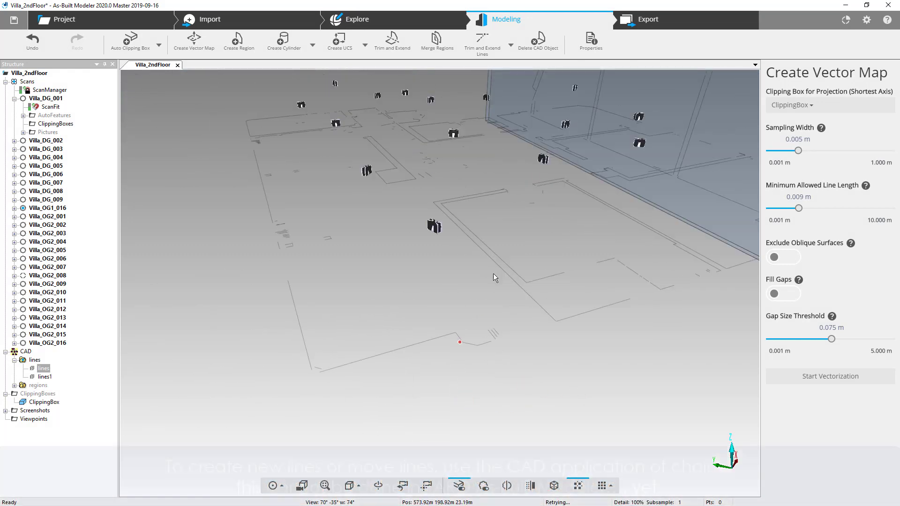
{"action": "left_click_drag", "start_coordinate": [493, 277], "coordinate": [526, 380]}
{"action": "middle_click_drag", "start_coordinate": [611, 271], "coordinate": [622, 299]}
{"action": "left_click_drag", "start_coordinate": [608, 328], "coordinate": [612, 235]}
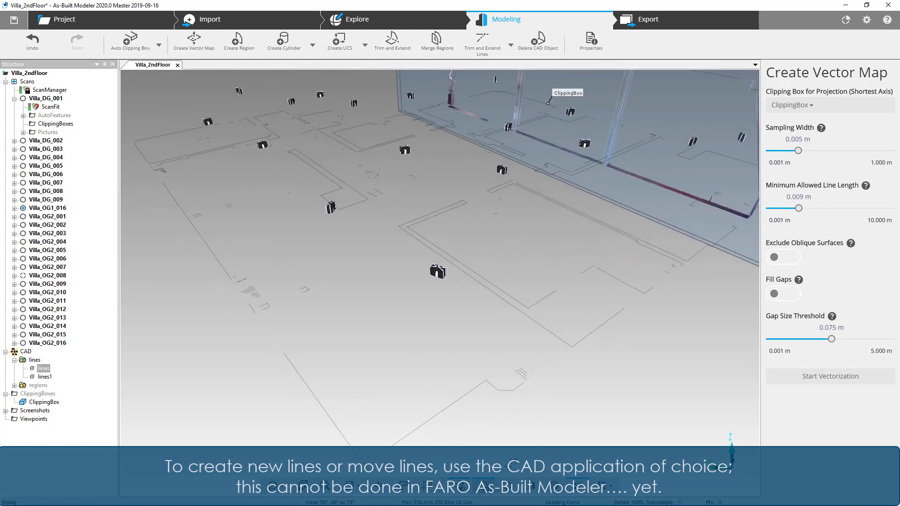